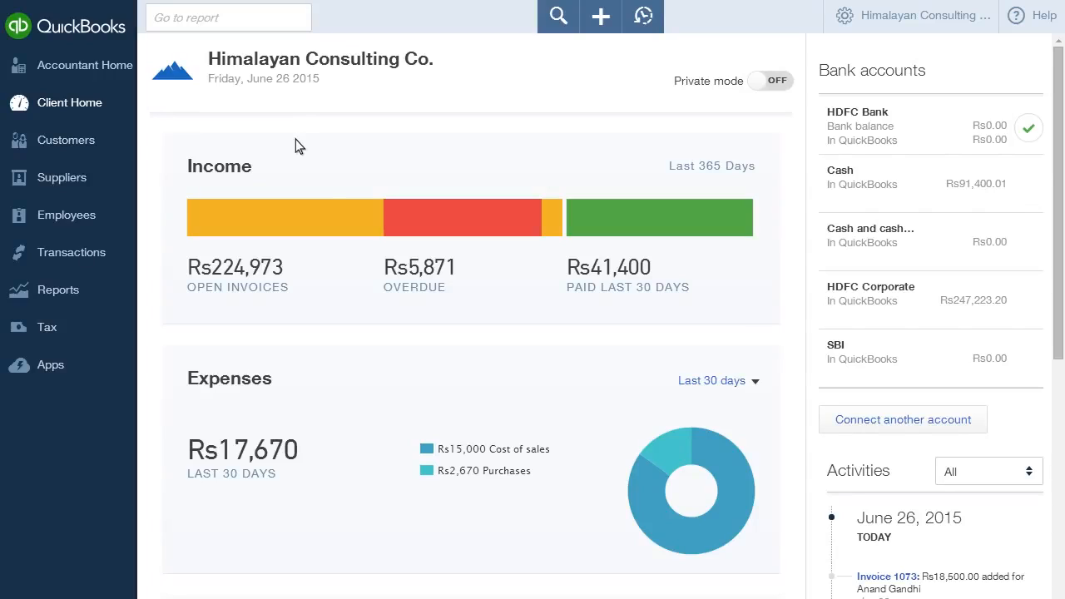
# Step: Open the customer list and examine the customers with open invoices and the list's display settings
pyautogui.click(121, 145)
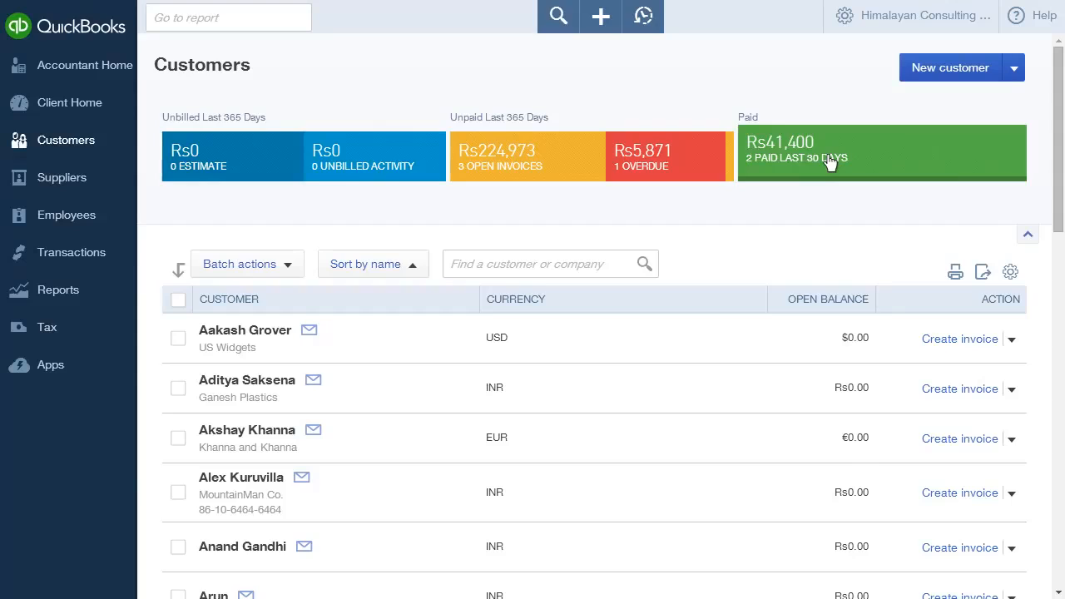
pyautogui.click(564, 171)
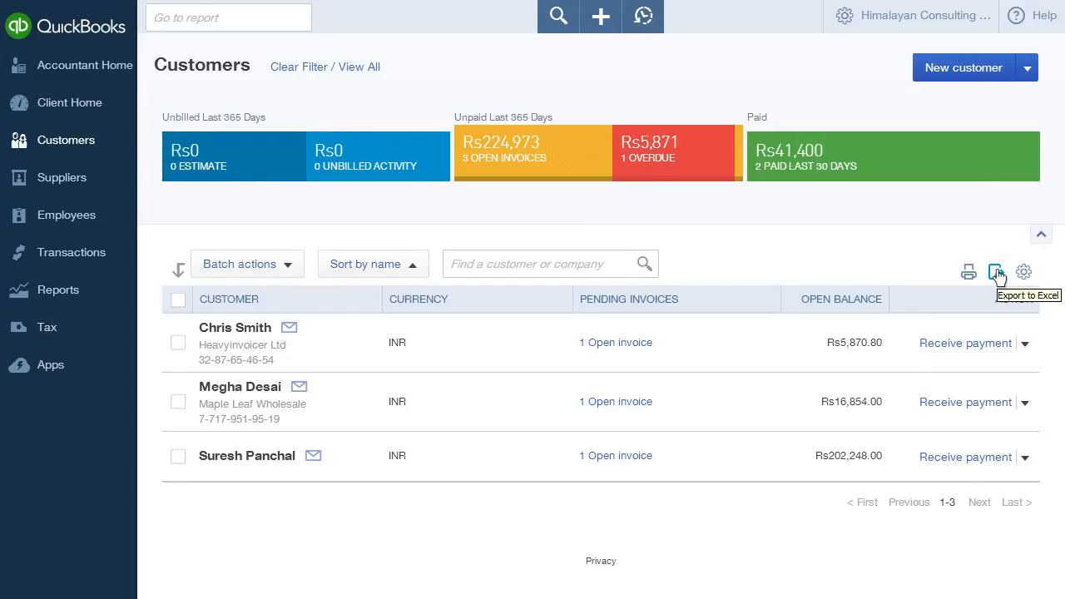
pyautogui.click(1023, 273)
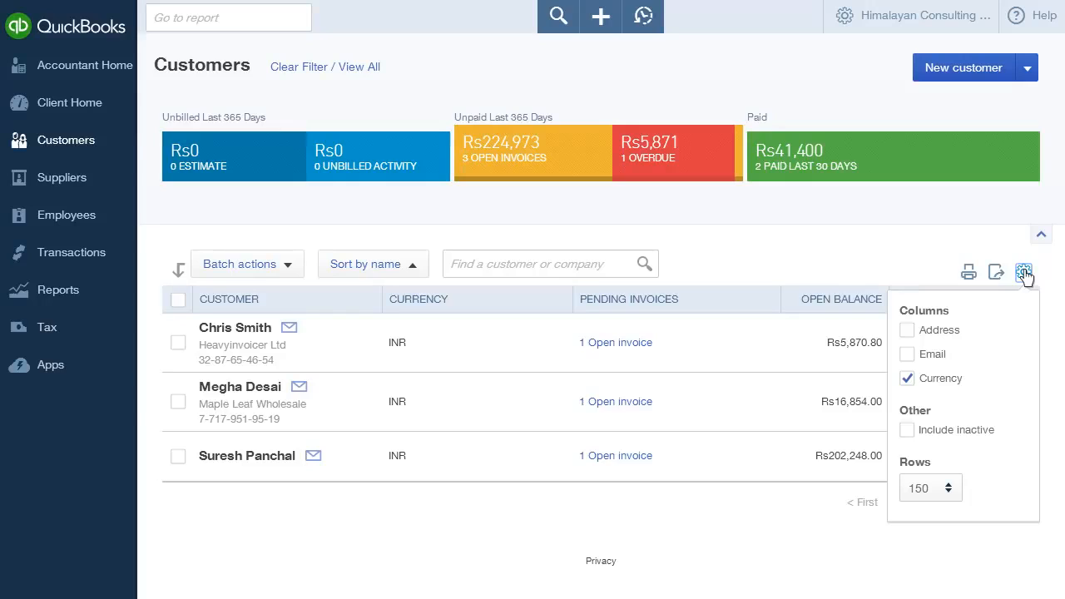
pyautogui.click(907, 431)
pyautogui.click(889, 267)
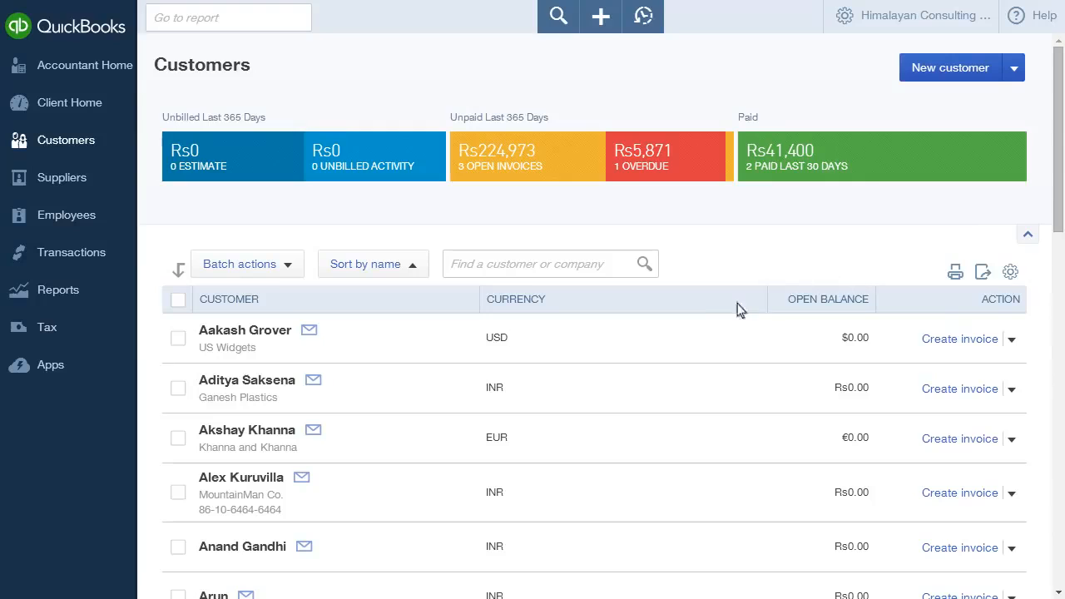
# Step: Open the record of the fifth customer in the list, review the customer information form and close it
pyautogui.click(463, 546)
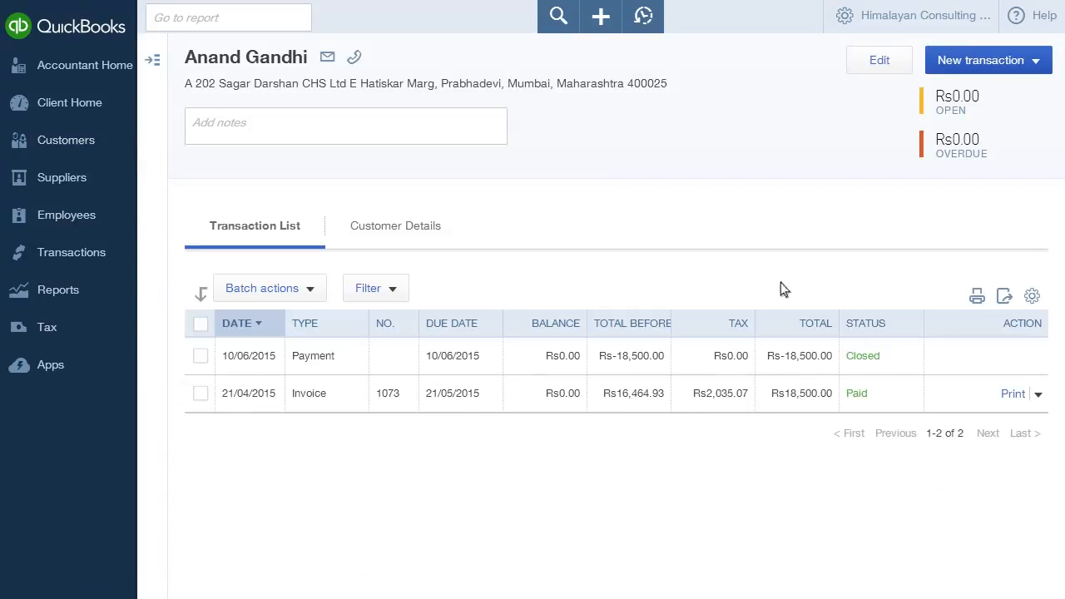
pyautogui.click(872, 71)
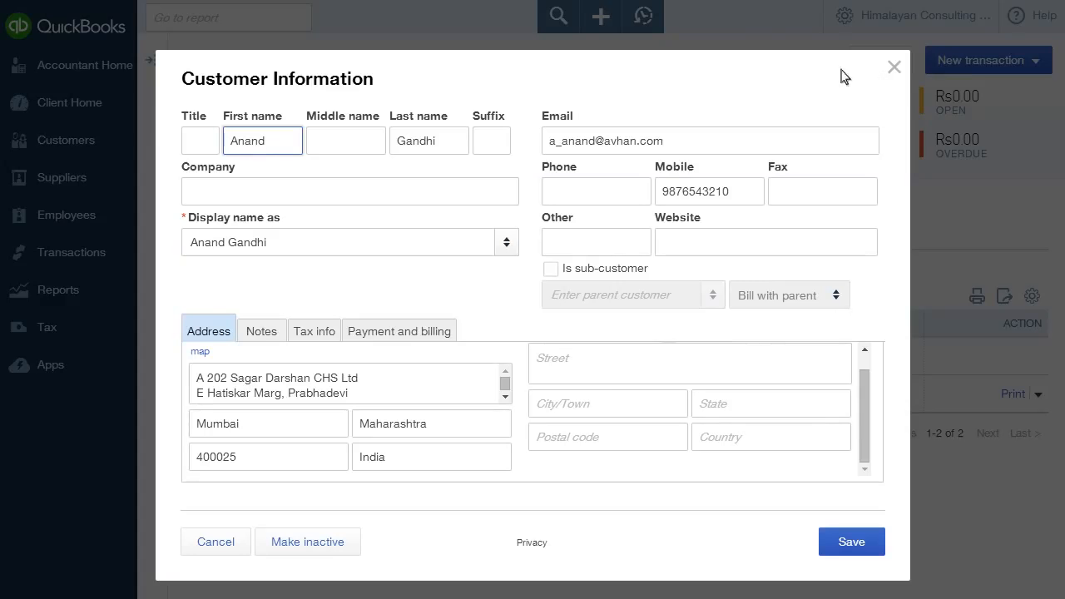
pyautogui.click(699, 78)
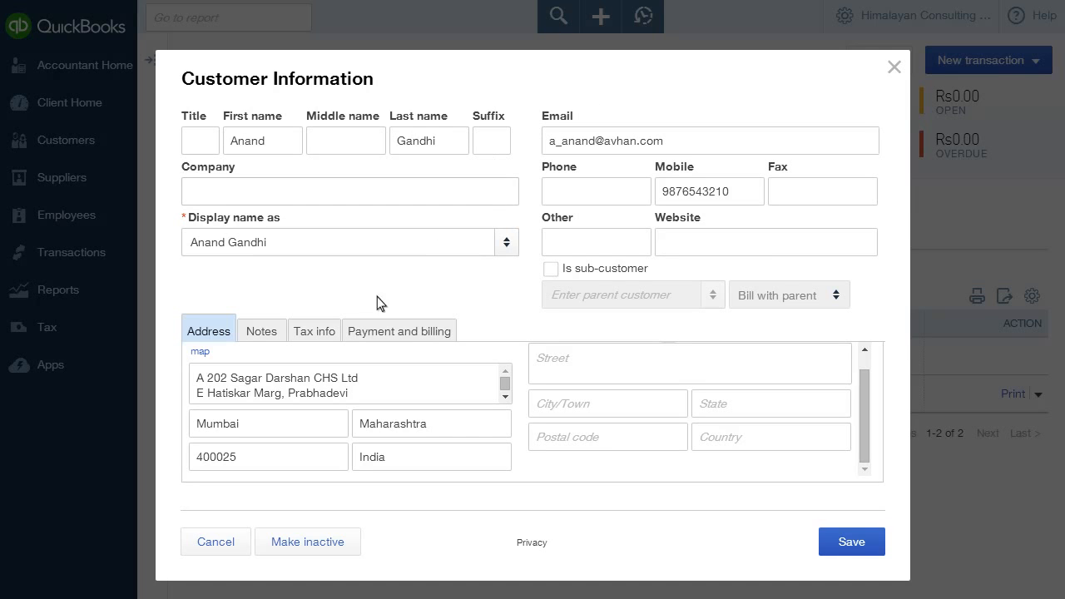
pyautogui.click(291, 552)
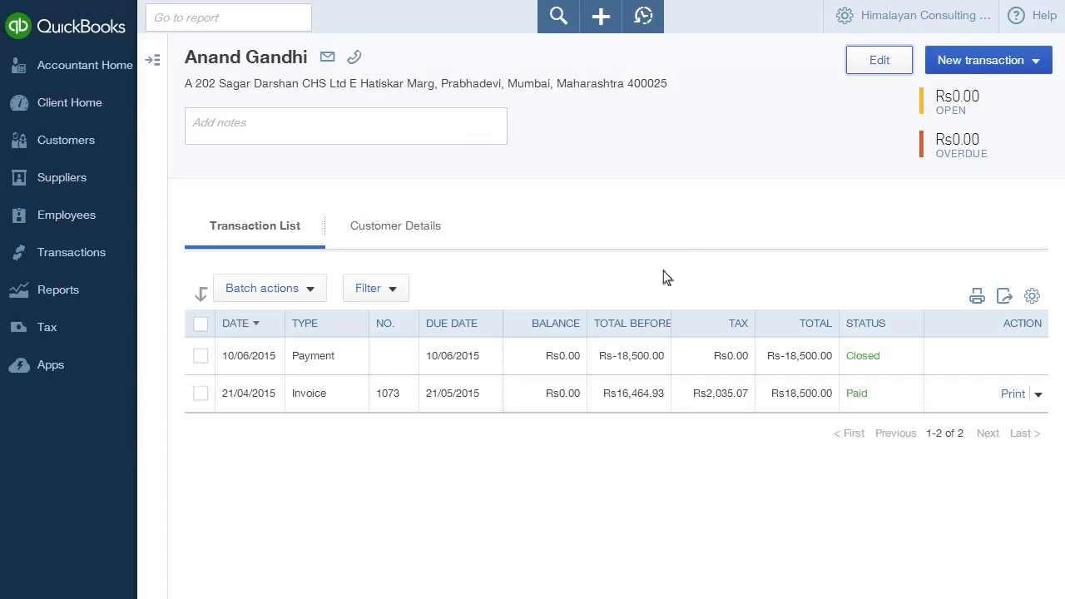
pyautogui.click(974, 74)
pyautogui.click(605, 27)
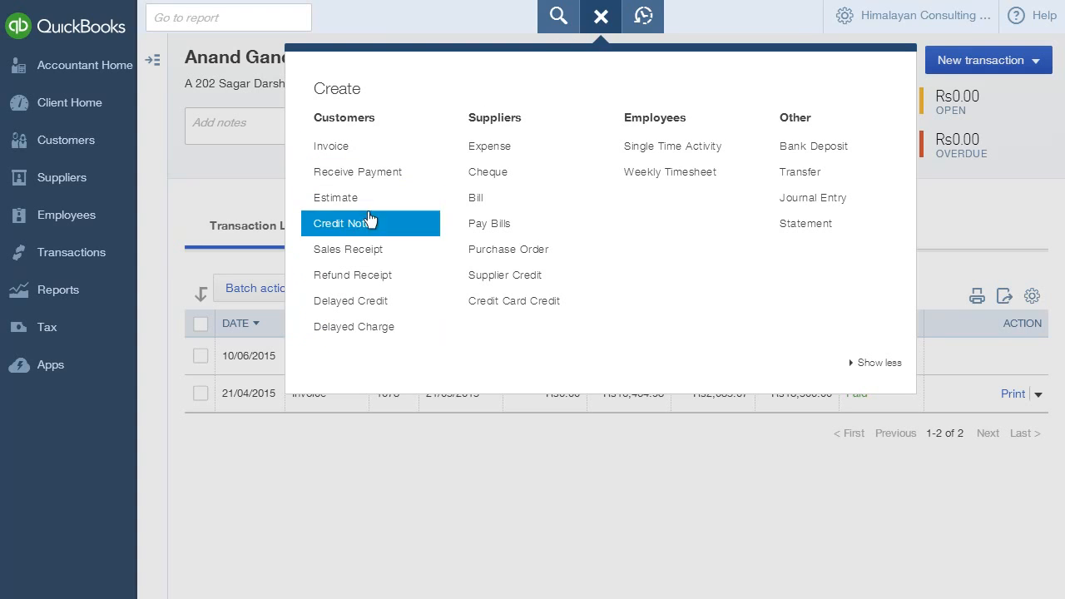
pyautogui.click(599, 29)
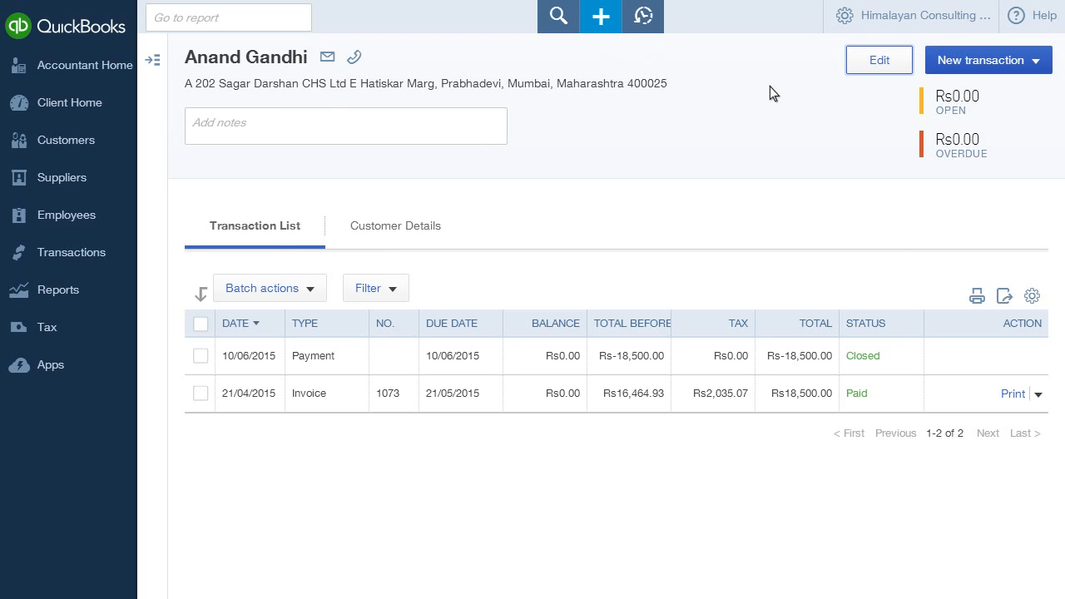
# Step: Start a new estimate for this customer dated 25/06/2015 with expiration date 26/07/2015
pyautogui.click(969, 63)
pyautogui.click(993, 145)
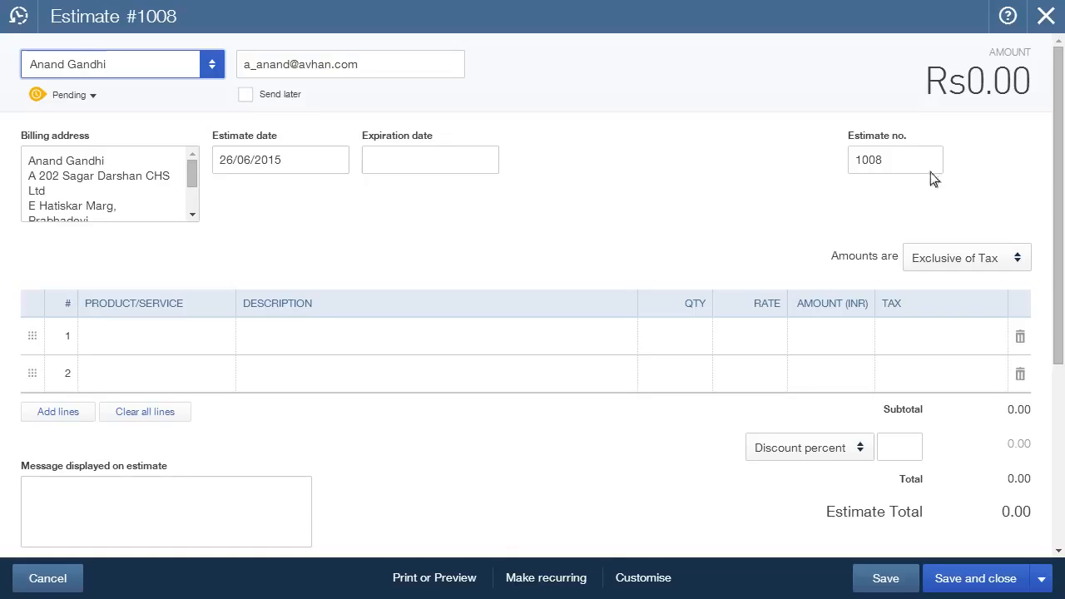
pyautogui.click(335, 162)
pyautogui.press('Left')
pyautogui.press('Return')
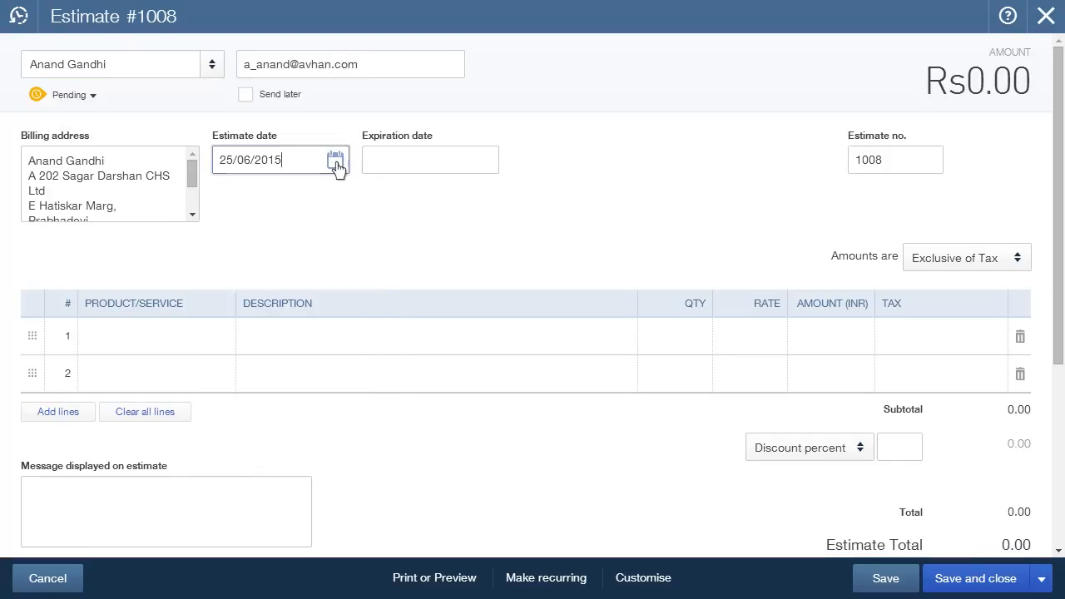
pyautogui.click(414, 169)
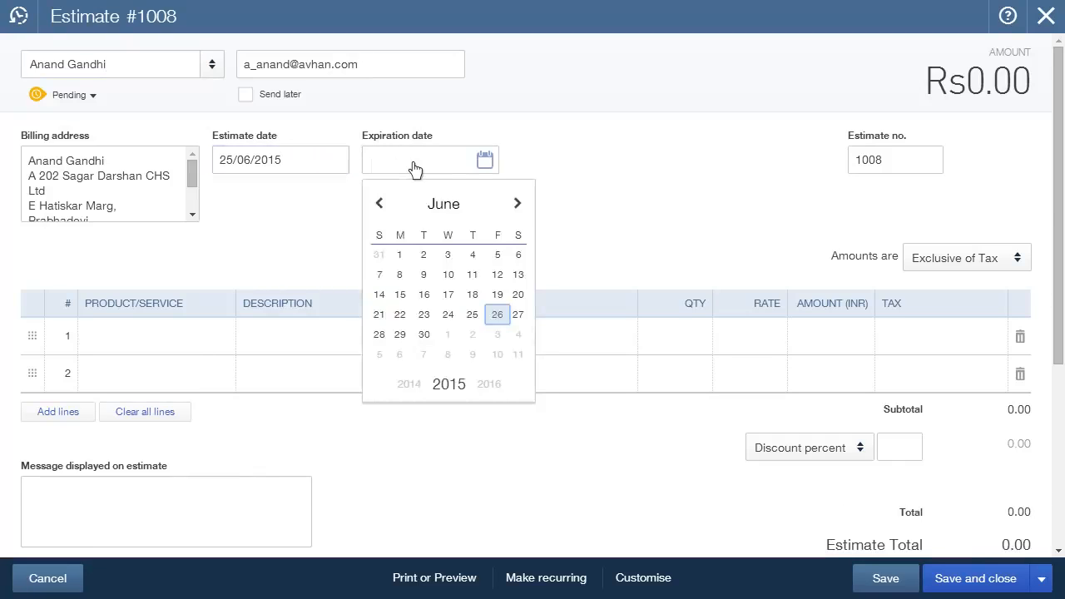
pyautogui.click(518, 206)
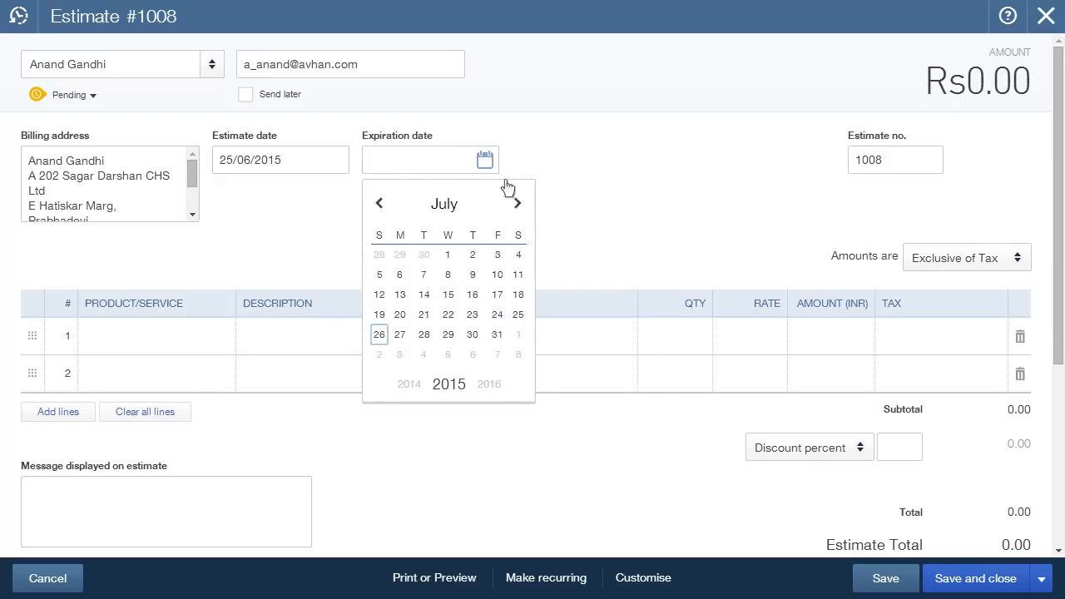
pyautogui.press('Return')
# Step: Add Billboard Printing as the estimate's first line with quantity 5 and rate 600
pyautogui.click(218, 338)
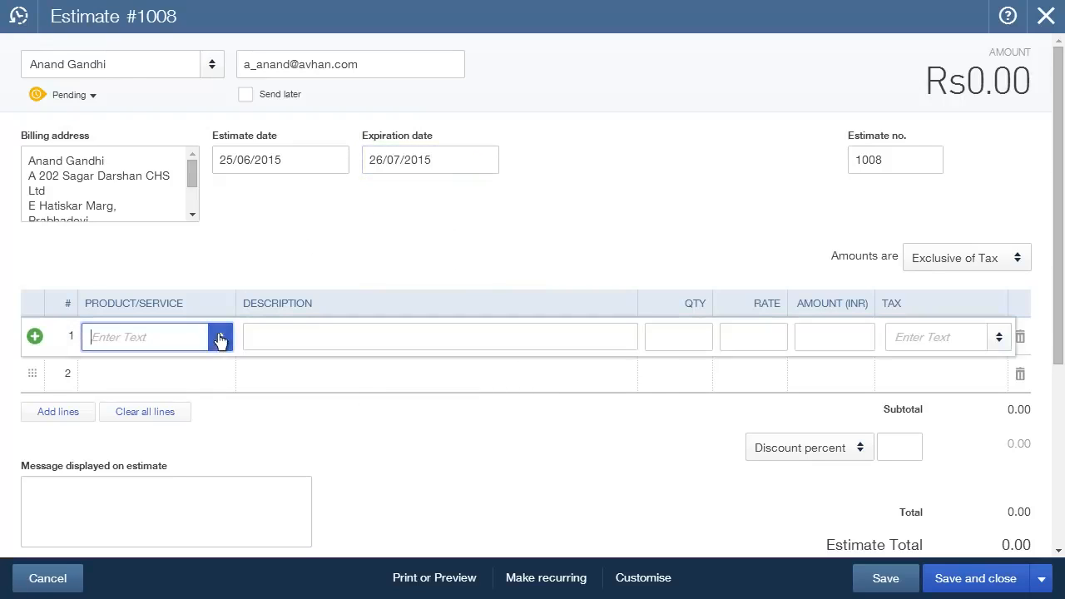
pyautogui.click(206, 214)
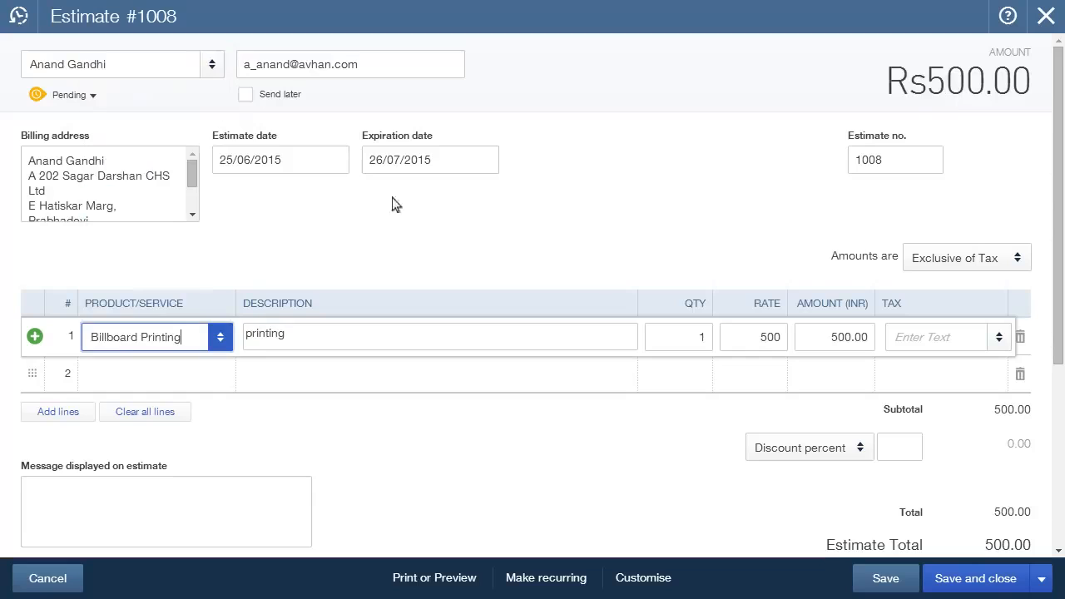
pyautogui.click(682, 341)
pyautogui.write('5')
pyautogui.press('Tab')
pyautogui.write('600')
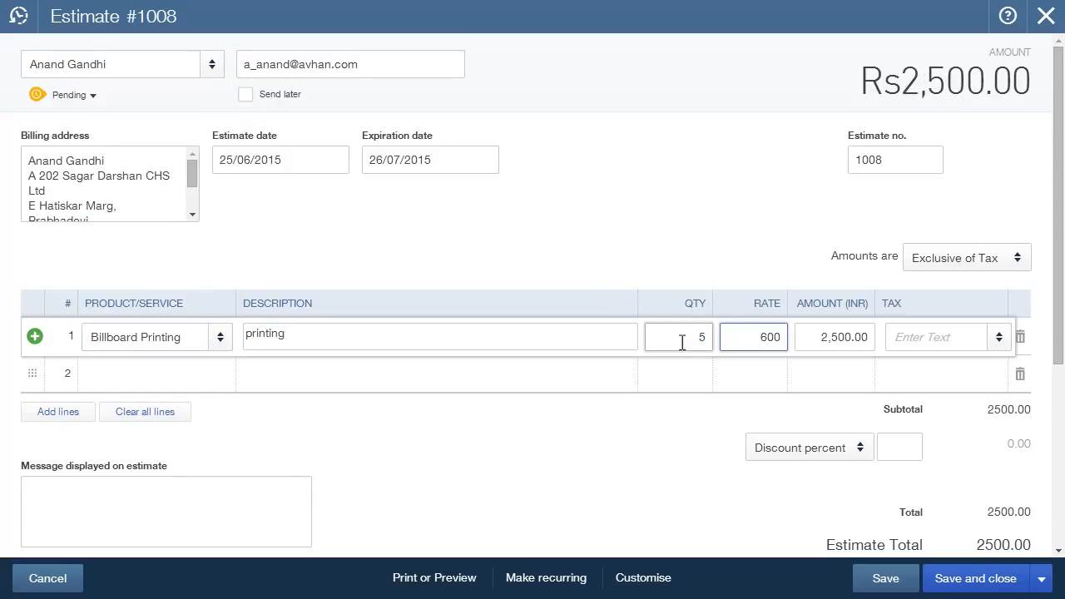
pyautogui.press('Tab')
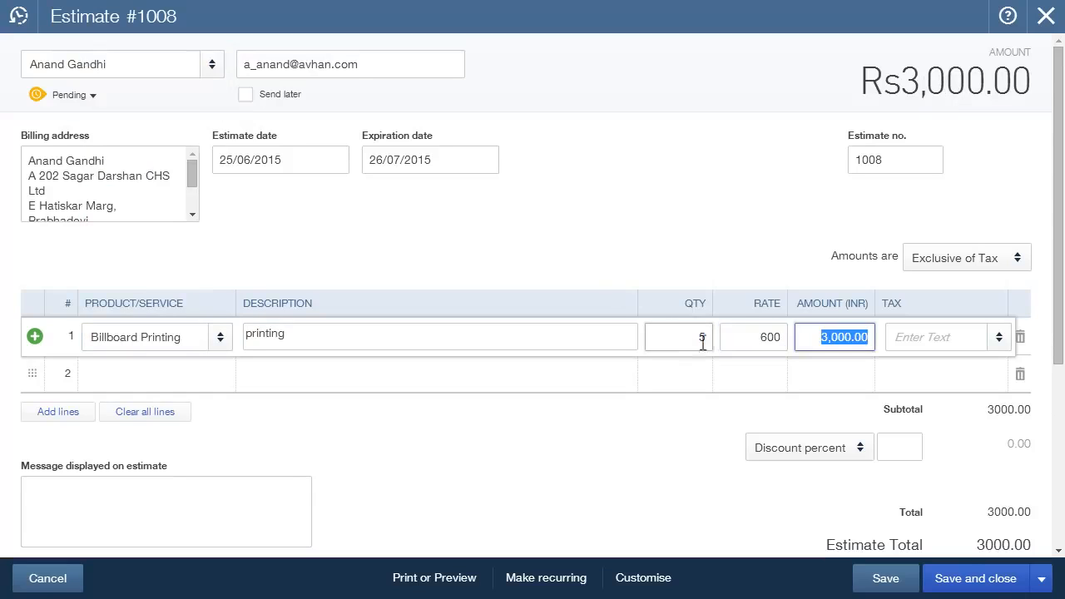
# Step: Apply 4.0% VAT to the Billboard Printing line, then save and close the estimate
pyautogui.click(994, 336)
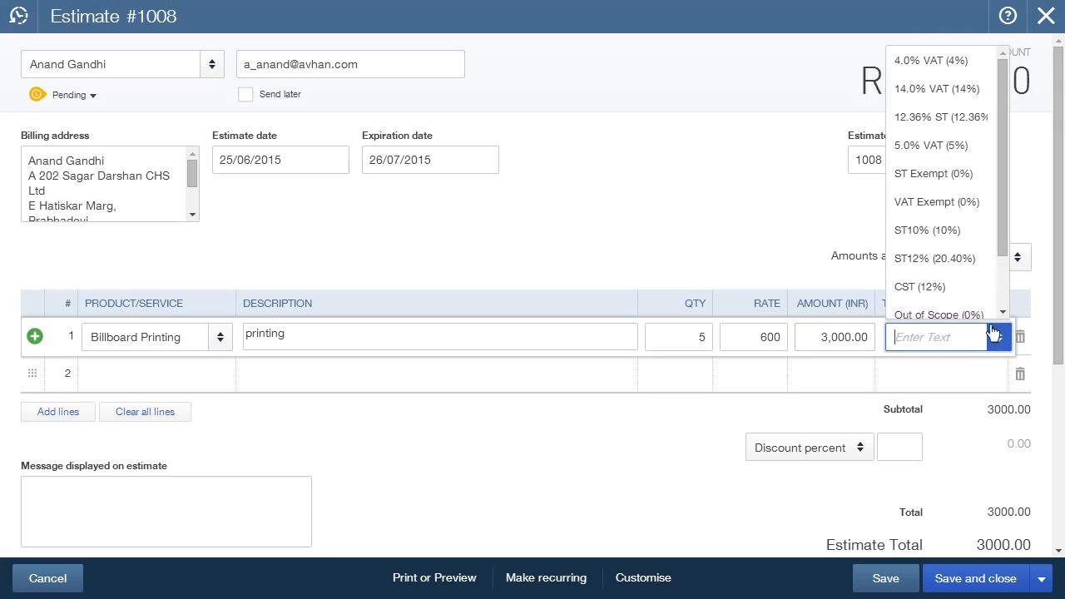
pyautogui.click(971, 67)
pyautogui.click(887, 575)
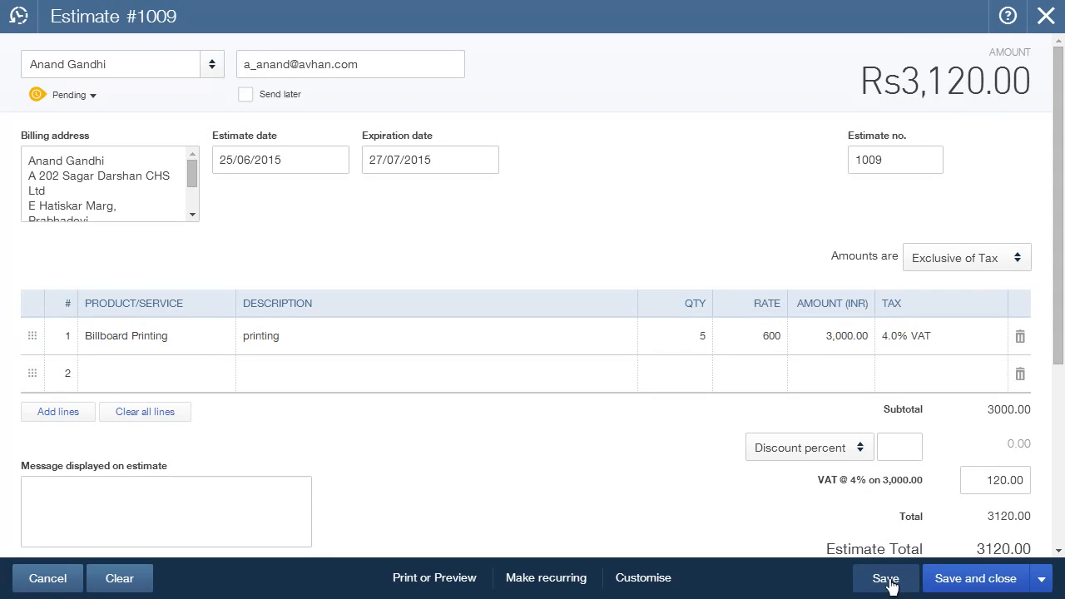
pyautogui.click(1041, 580)
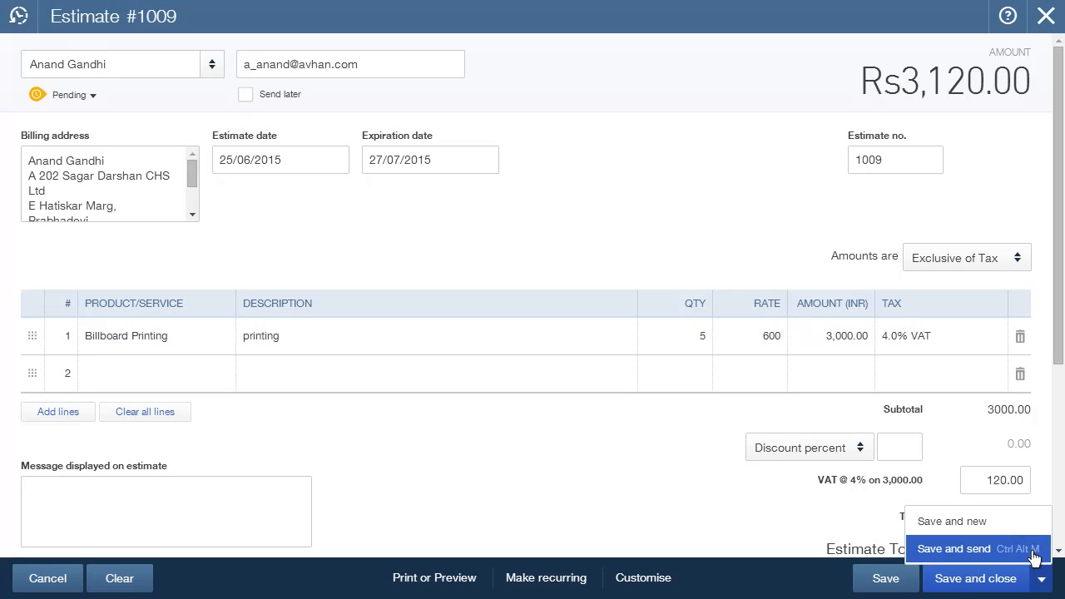
pyautogui.click(1024, 578)
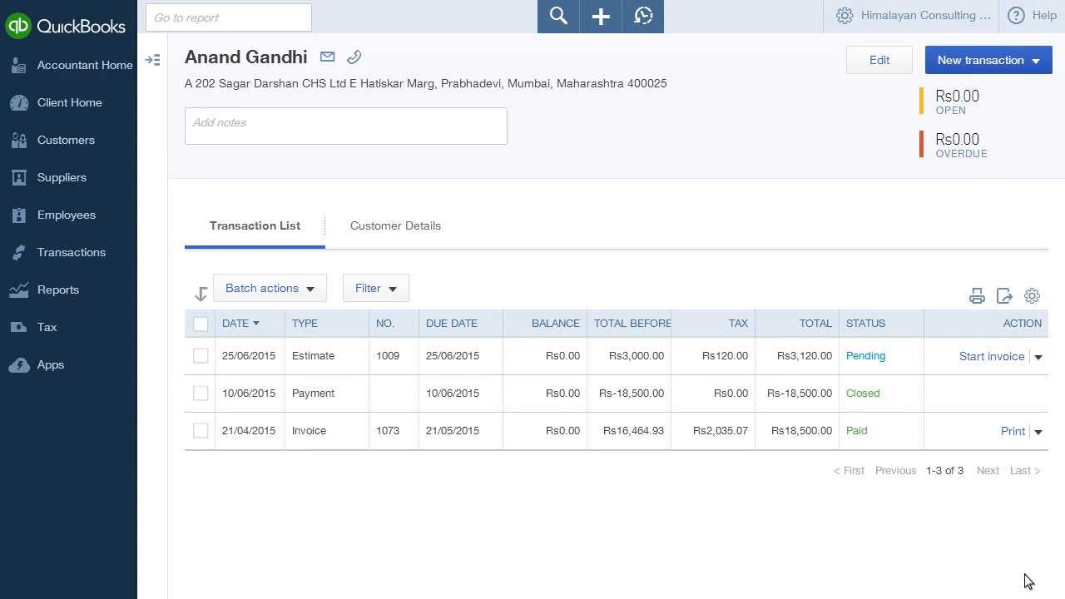
# Step: Convert the pending estimate into an invoice for the customer, then save and close the invoice
pyautogui.click(991, 356)
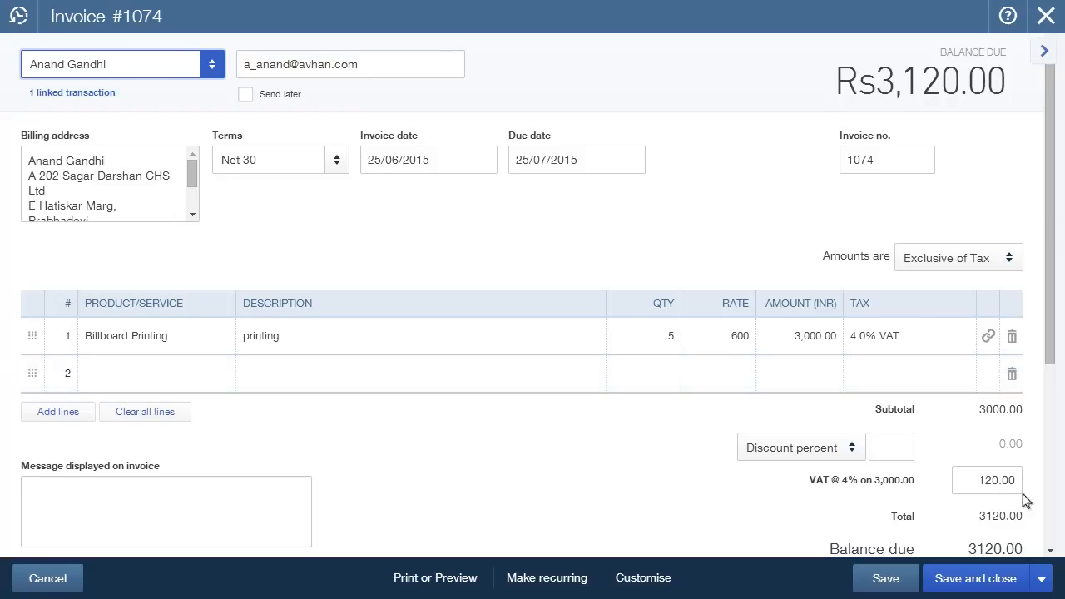
pyautogui.click(1040, 578)
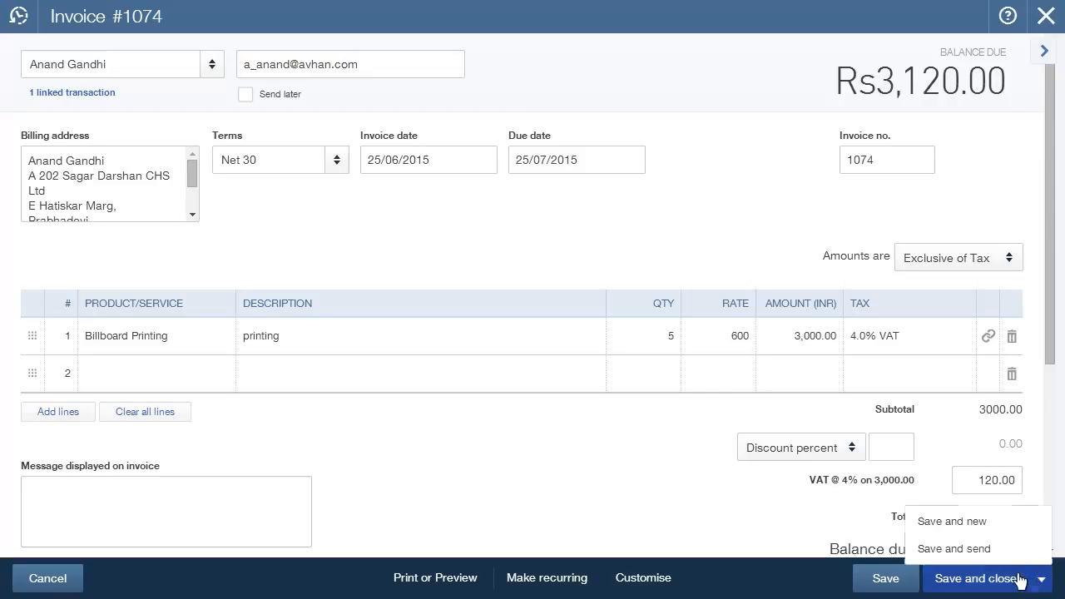
pyautogui.click(1020, 578)
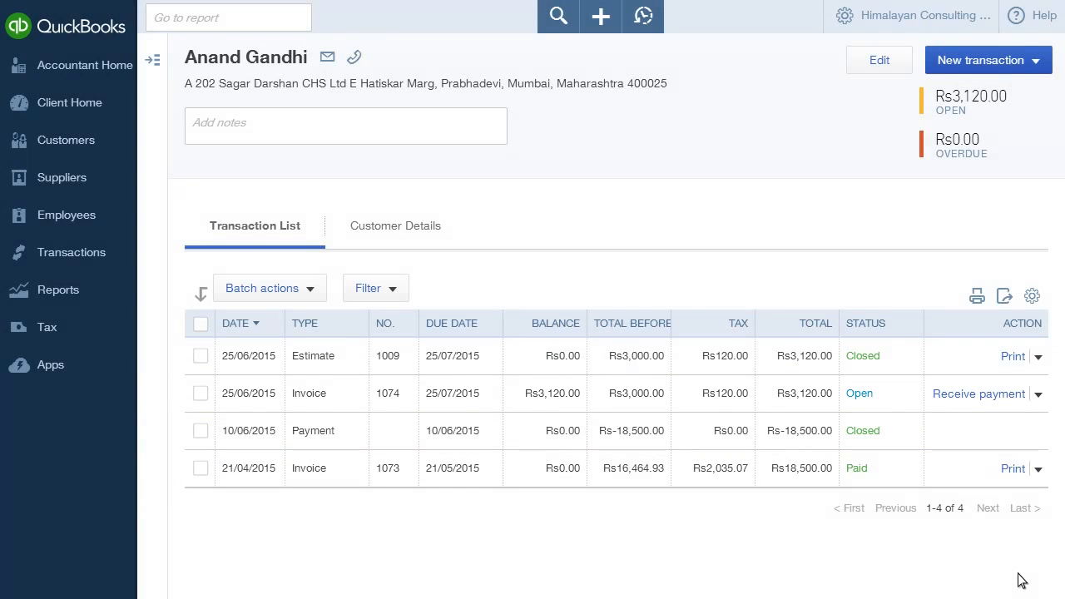
# Step: Receive full payment for the open invoice, deposited to HDFC Corporate, and save it
pyautogui.click(983, 400)
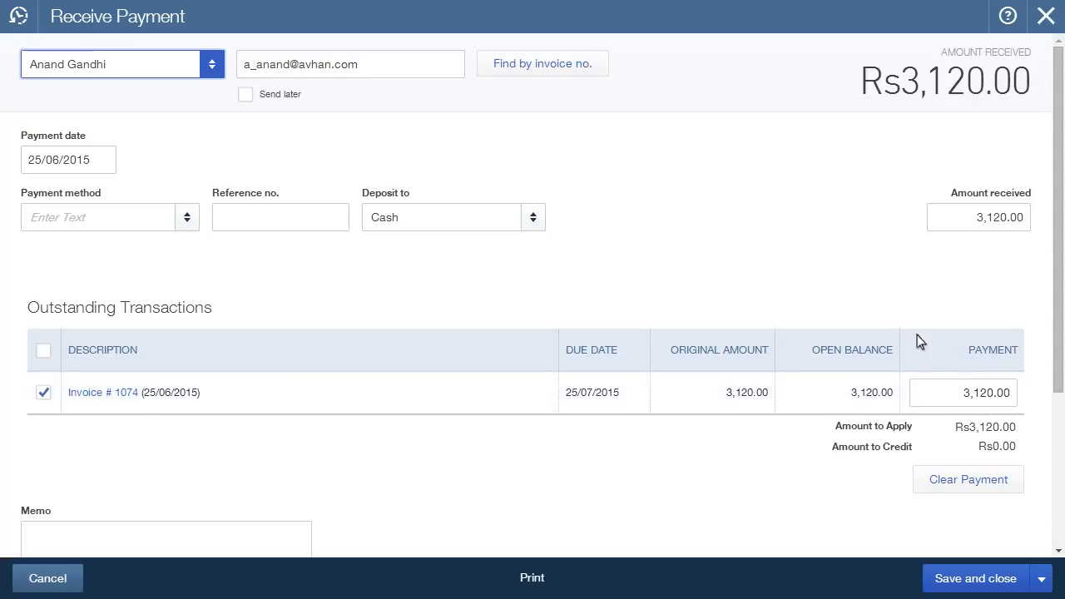
pyautogui.click(533, 218)
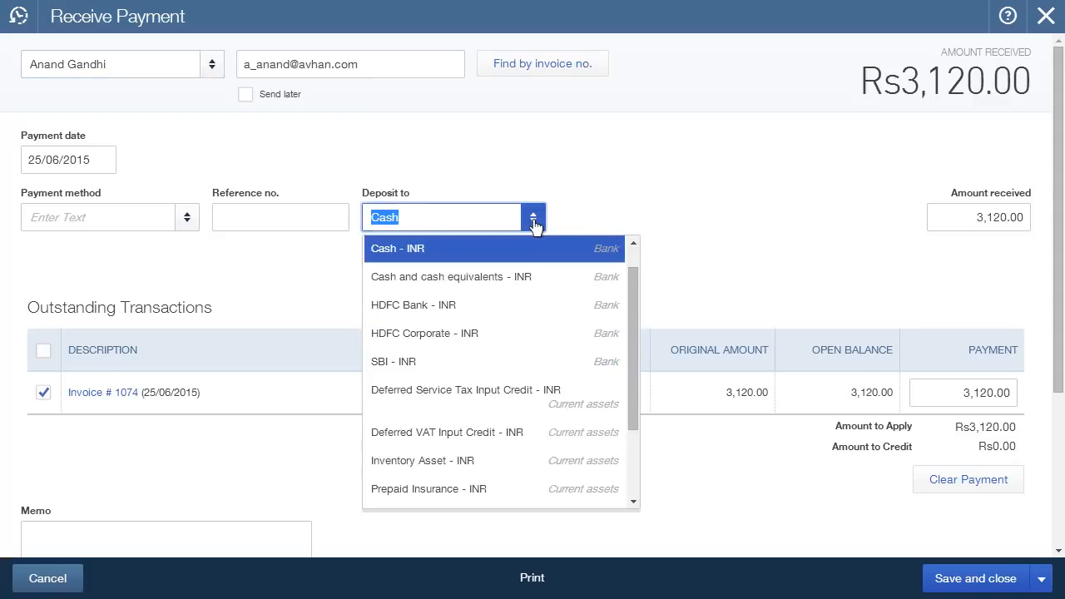
pyautogui.click(537, 337)
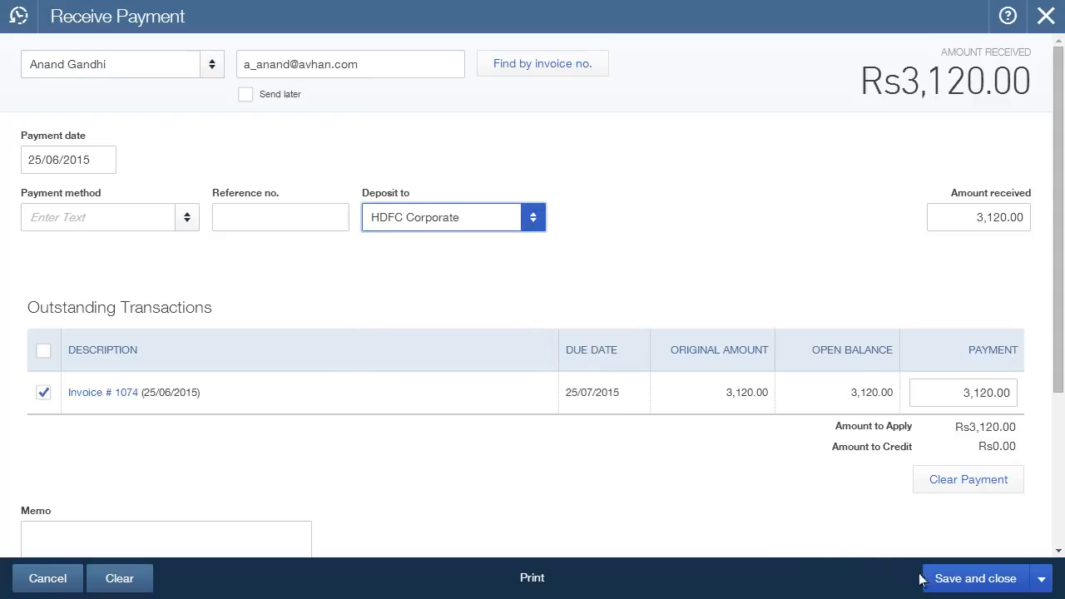
pyautogui.click(954, 580)
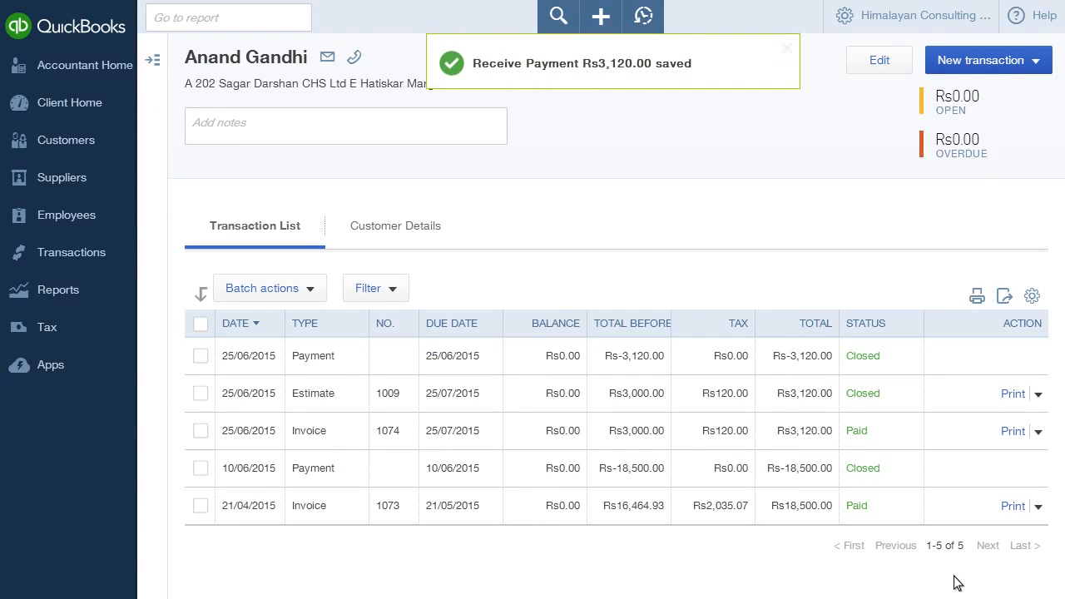